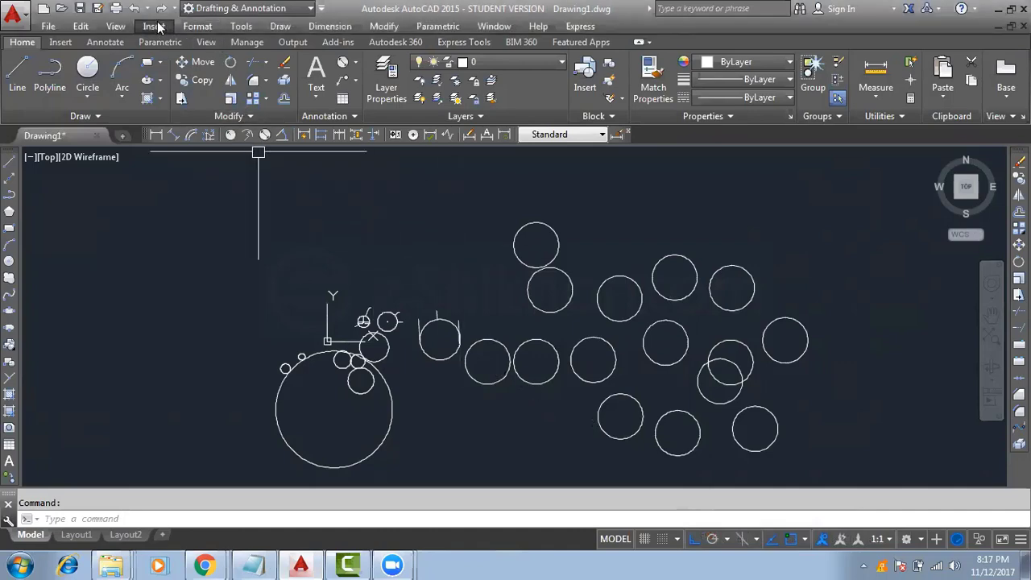
Uncheck Origin under View > Display > UCS Icon to pin the icon to the lower-left corner
click(121, 27)
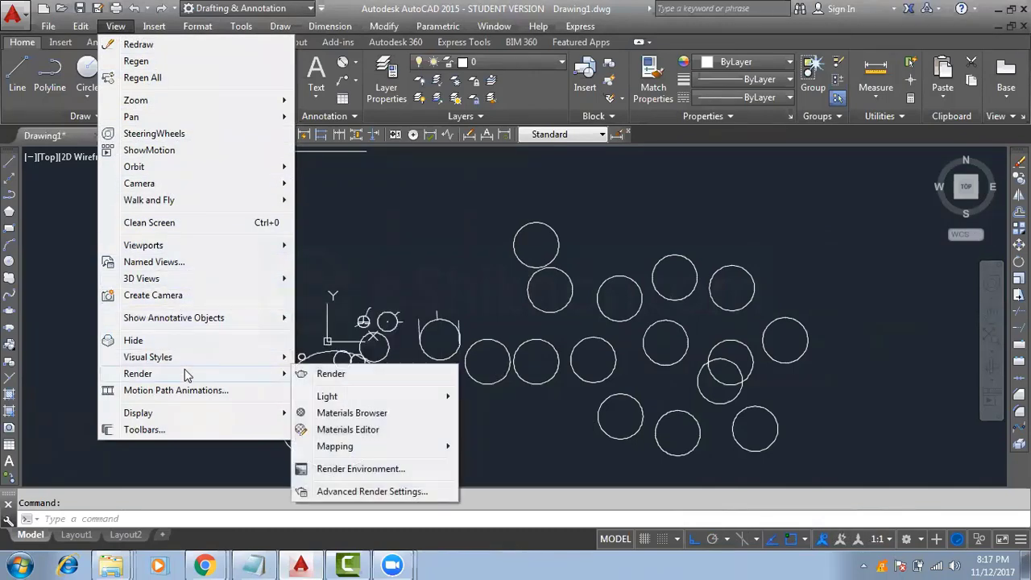
mouse_move(137, 412)
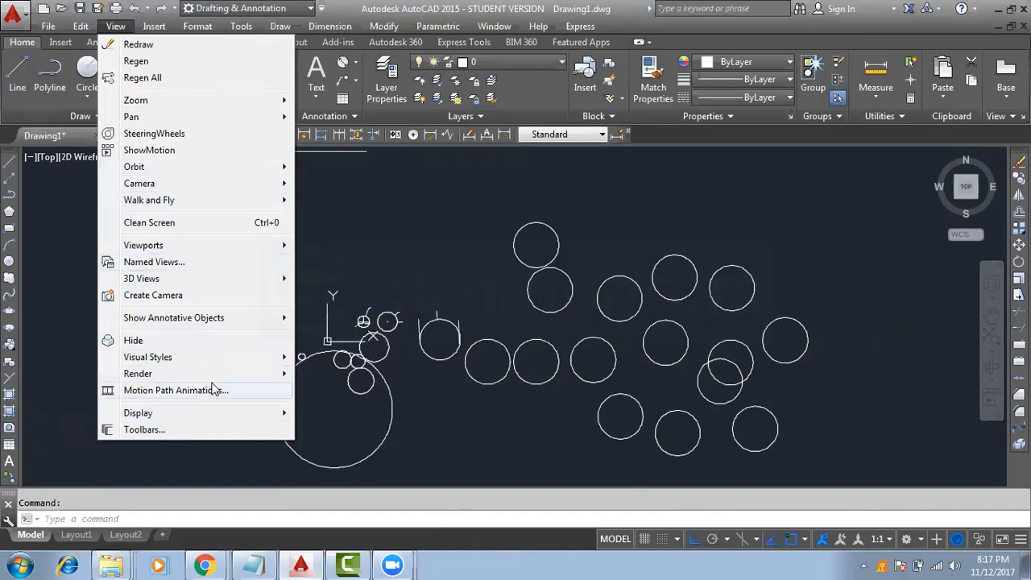
mouse_move(334, 413)
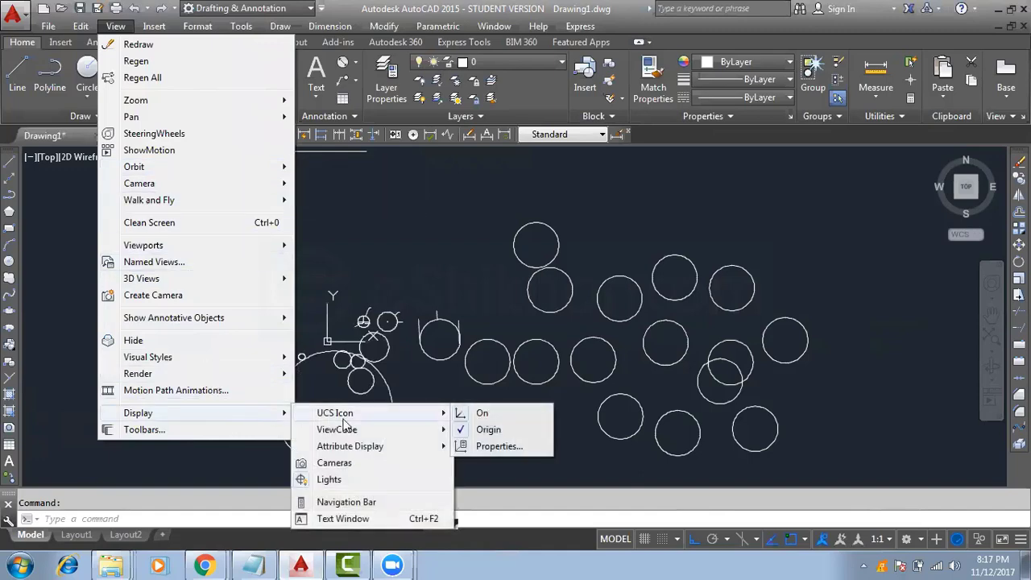
click(506, 430)
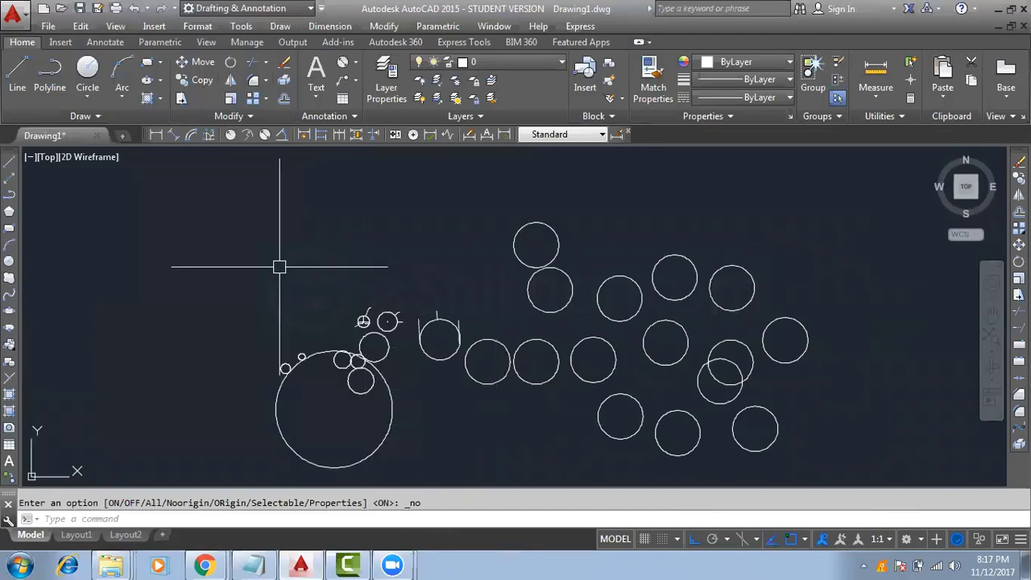
Pan the scattered circles left and up while the UCS icon stays in its corner
middle_drag(414, 277, 222, 236)
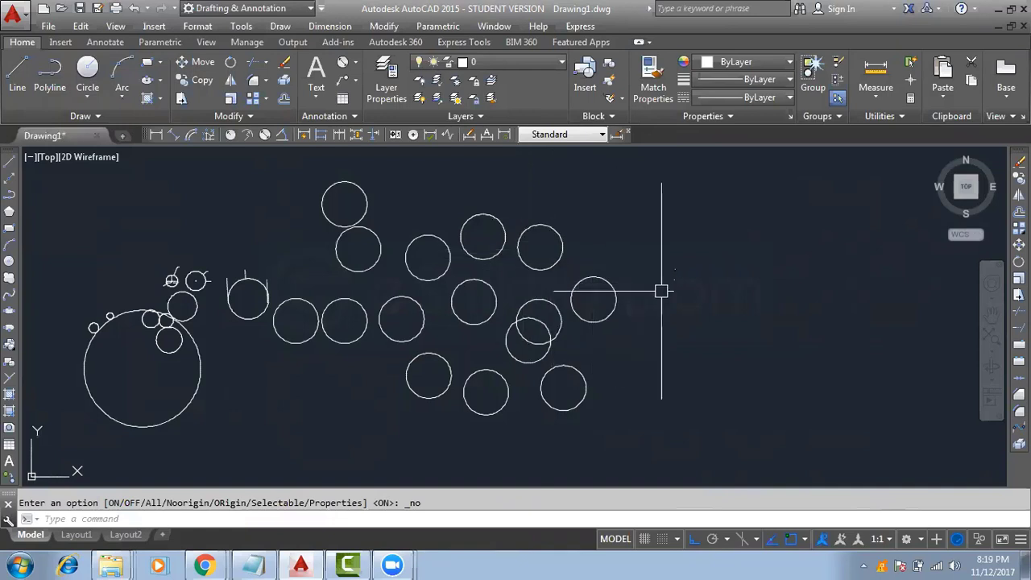
Zoom the circles drawing in and back out with the mouse wheel
scroll(717, 284, up, 4)
scroll(755, 249, down, 4)
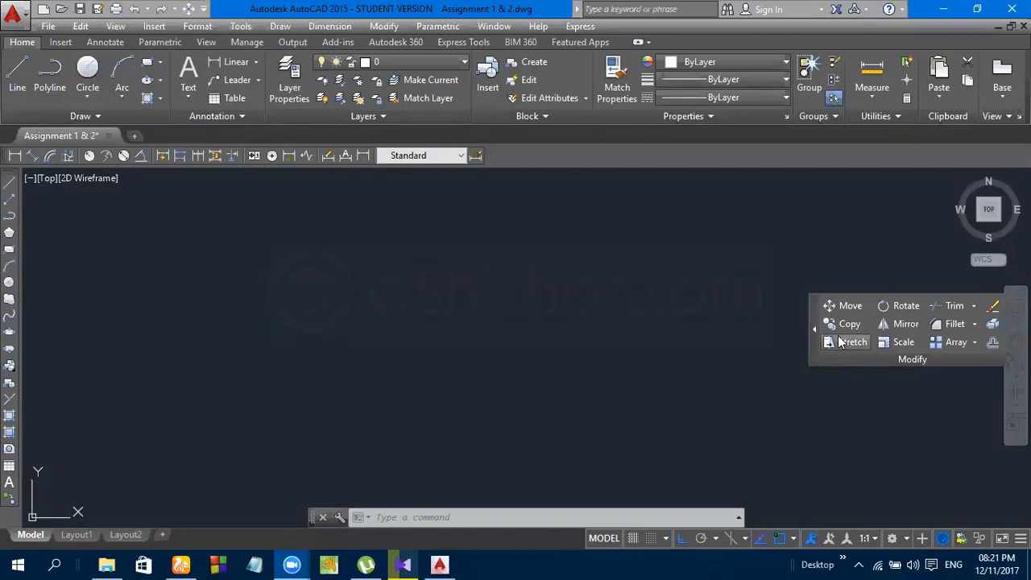
mouse_move(913, 330)
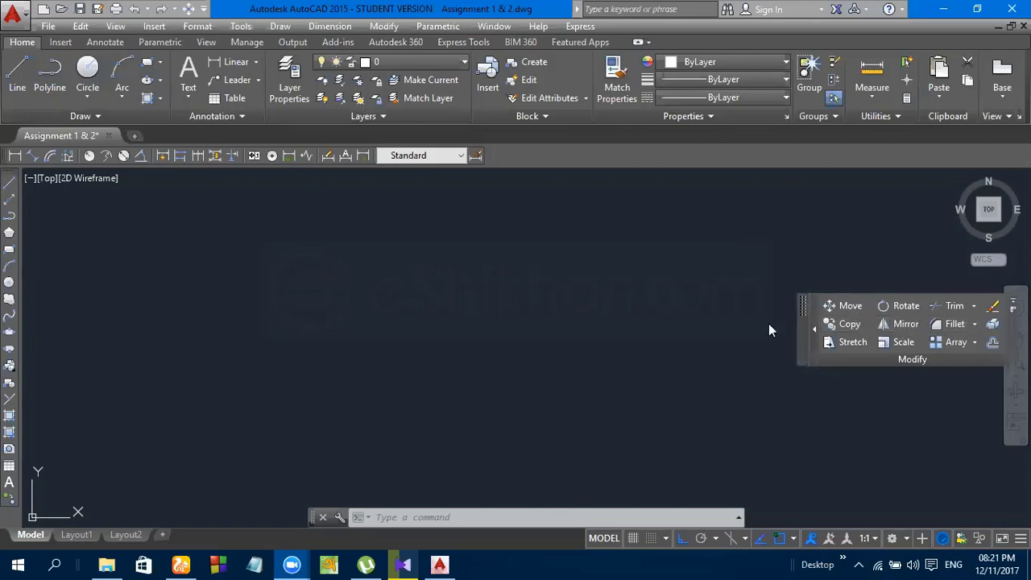
Expand the floating Modify panel to reveal its hidden tools
click(814, 330)
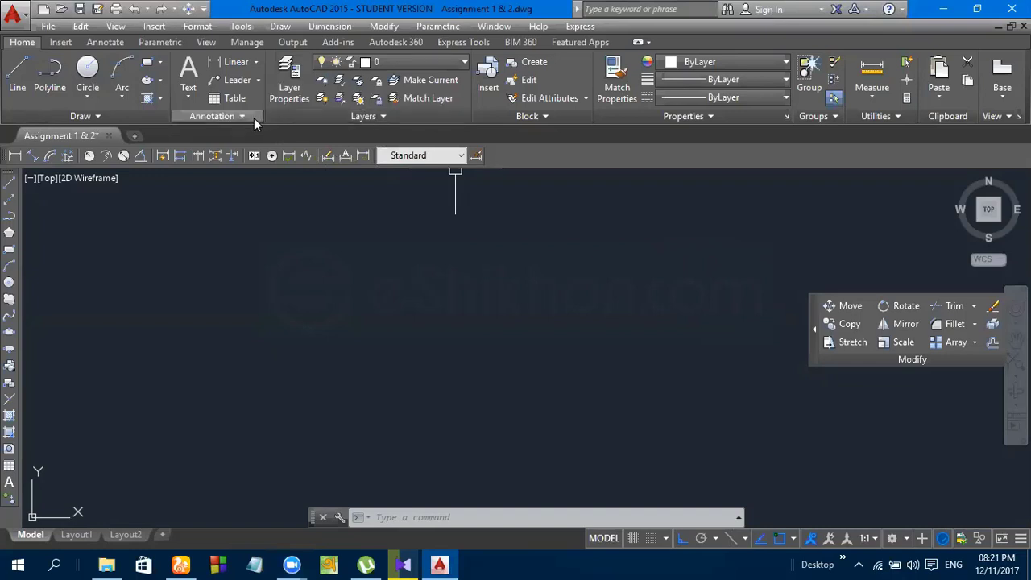
click(815, 331)
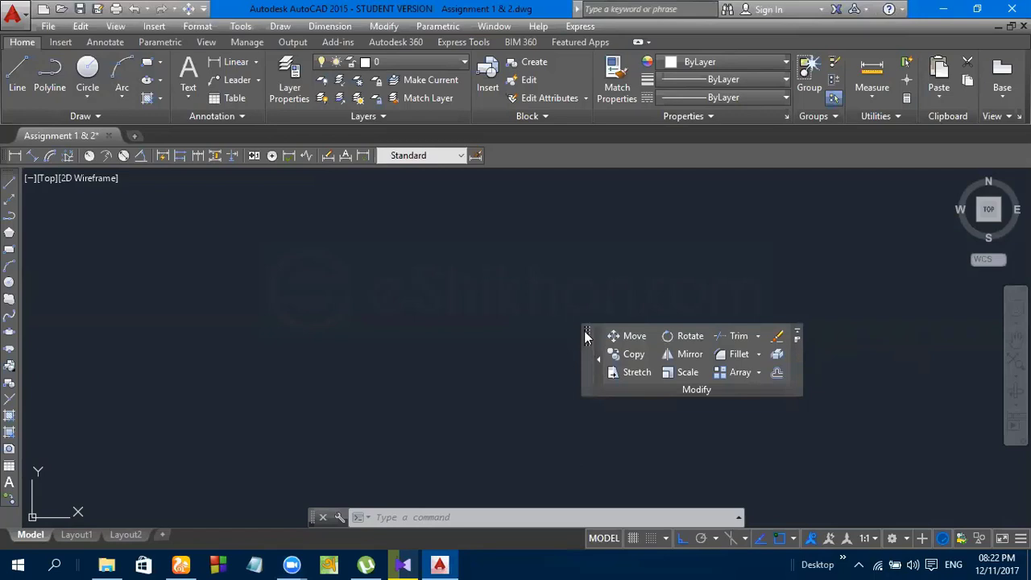
Drag the floating Modify panel across the canvas and dock it in the Home ribbon beside Draw
mouse_move(585, 336)
mouse_down()
mouse_move(482, 358)
mouse_move(409, 277)
mouse_move(337, 252)
mouse_move(234, 245)
mouse_move(195, 119)
mouse_move(178, 105)
mouse_up()
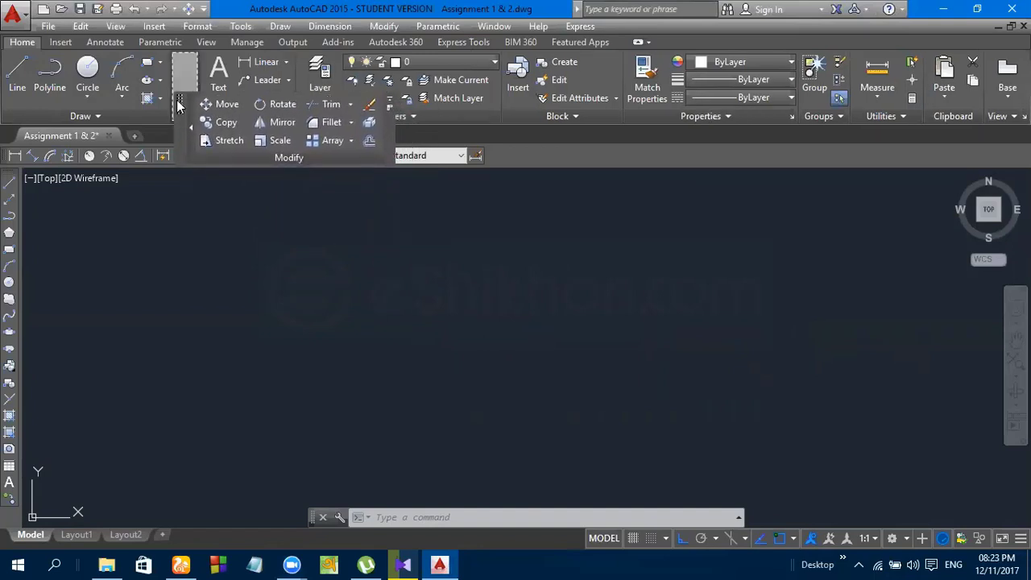
drag(178, 105, 170, 111)
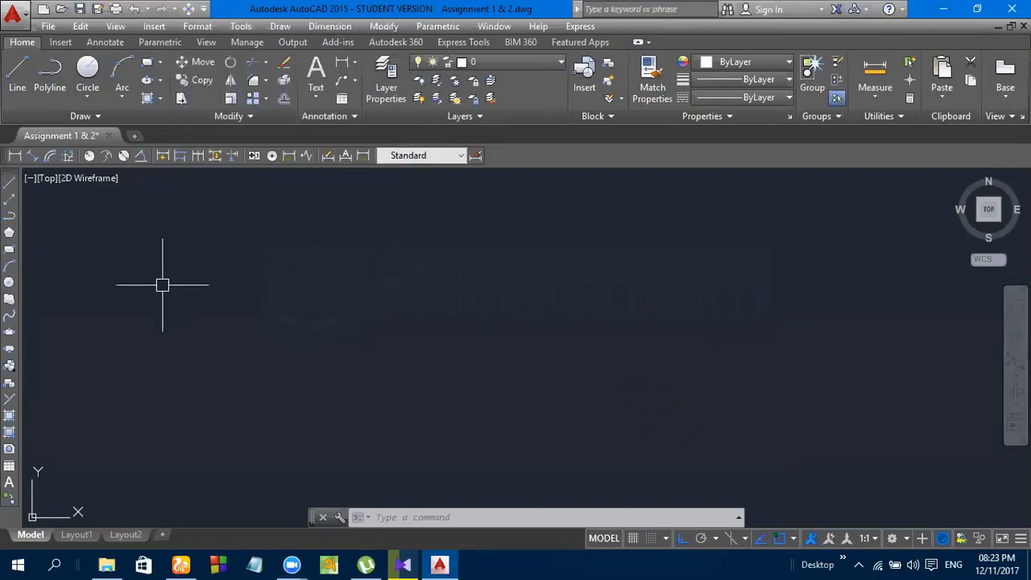
Expand and collapse the Modify panel, then turn on the Modify toolbar from the toolbar list
click(243, 116)
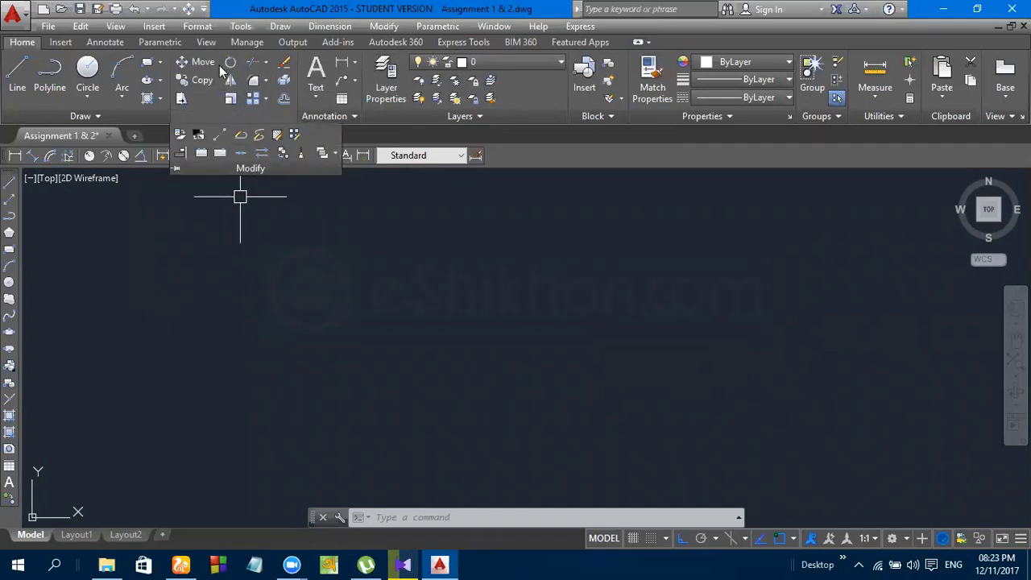
click(298, 235)
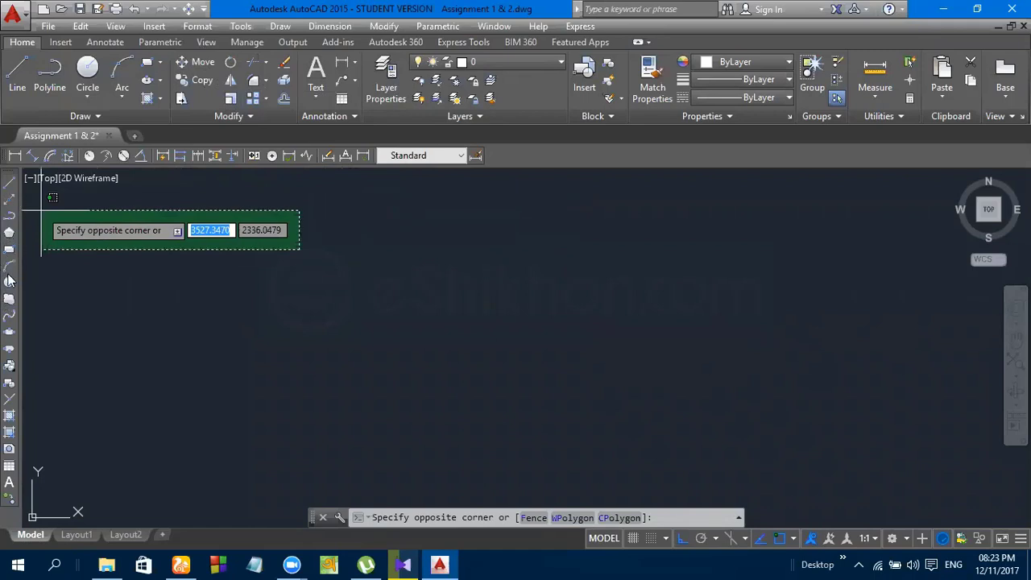
right_click(14, 199)
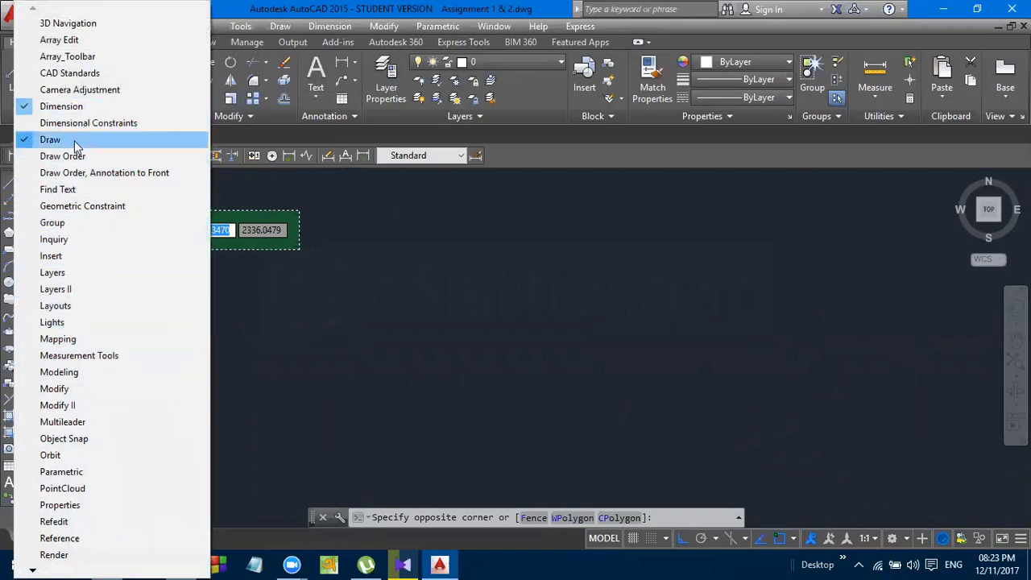
click(71, 389)
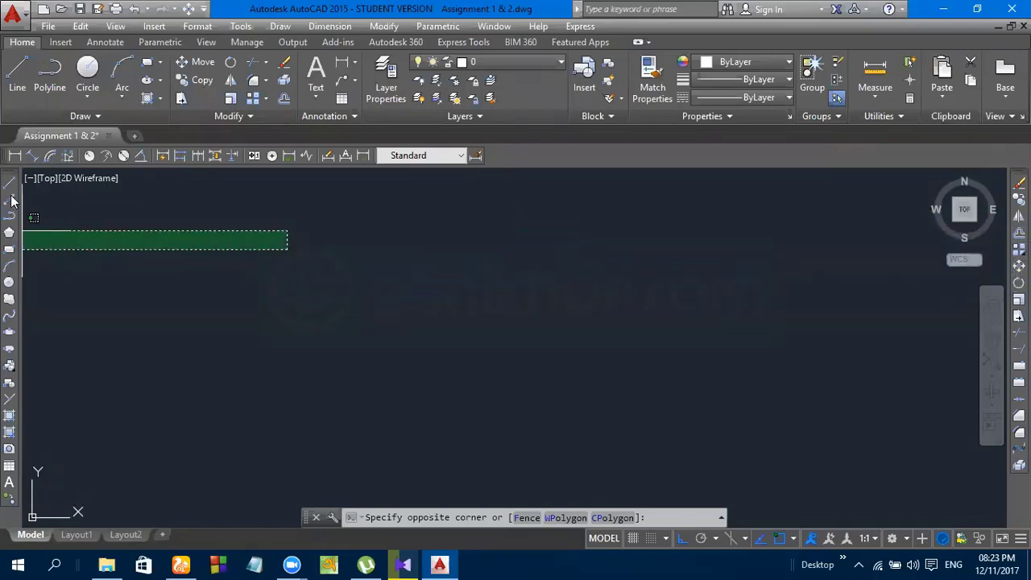
Bring up the toolbar list and dismiss it with Esc, cancelling the pending window selection
right_click(8, 238)
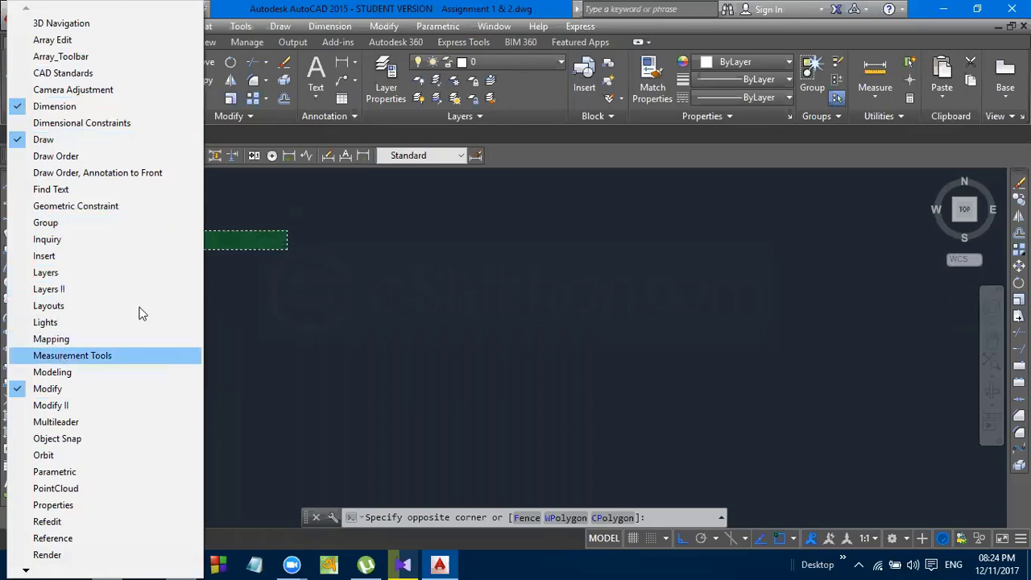
key(Escape)
key(Escape)
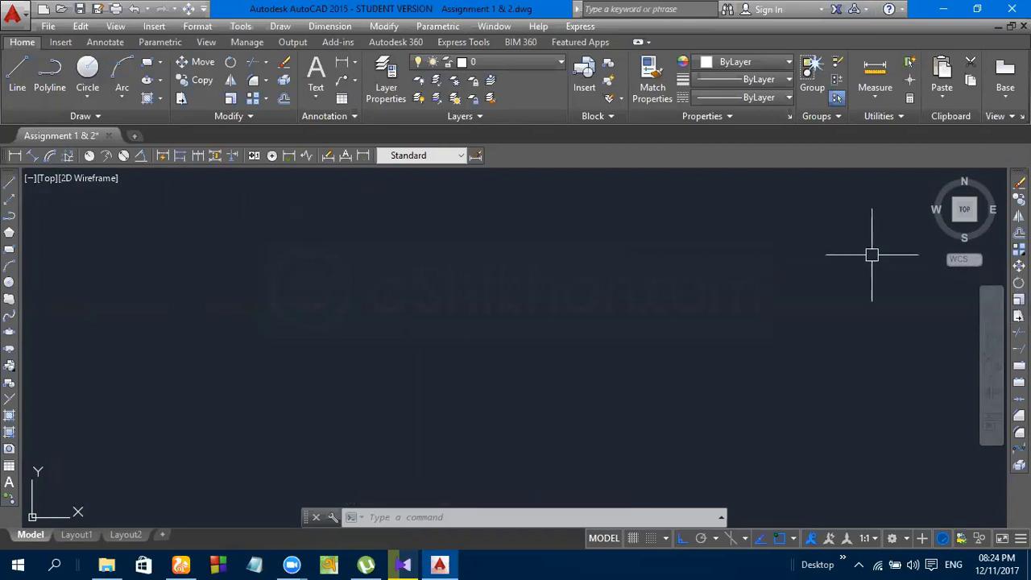
Open and close the toolbar list without choosing one, leaving the New Tab start page displayed
right_click(325, 160)
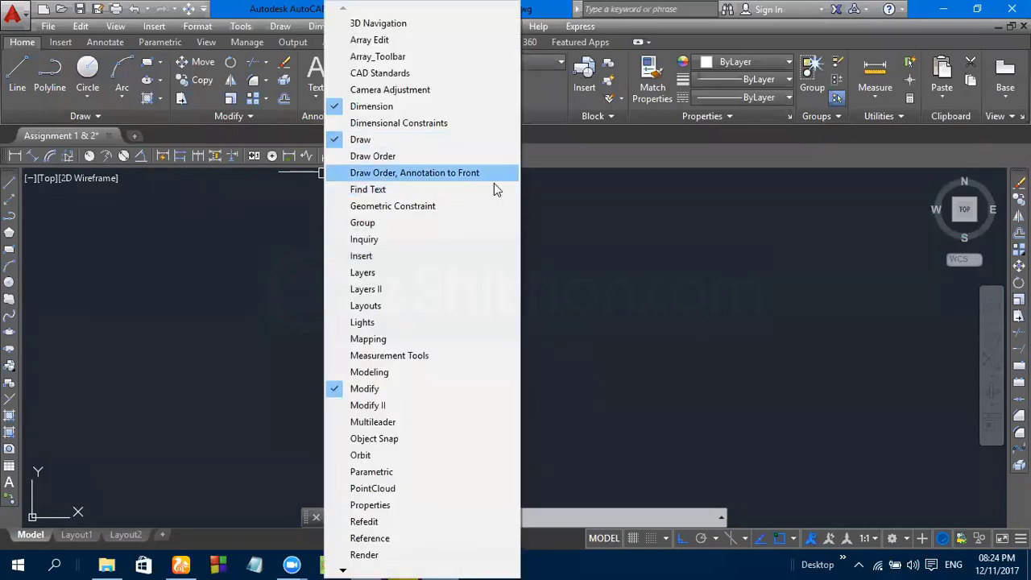
click(658, 246)
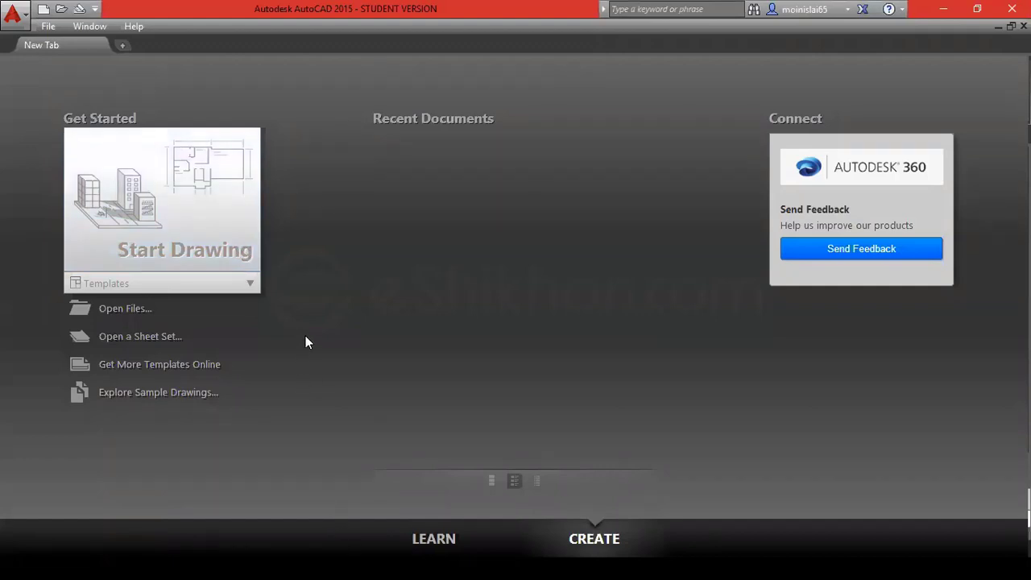
Start blank Drawing1 from the Start Drawing tile, then dismiss a shortcut menu and an empty selection window
click(157, 255)
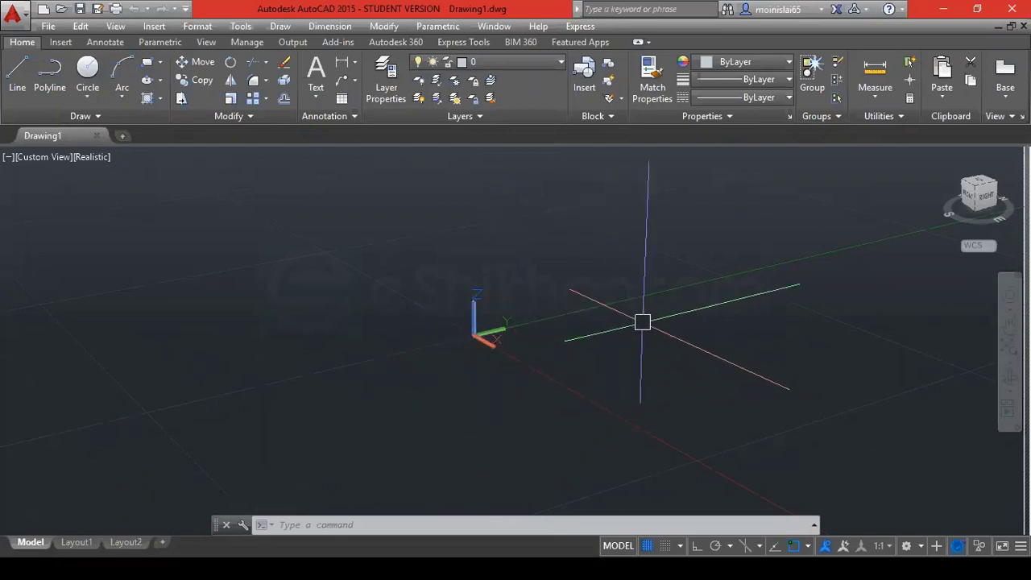
right_click(642, 322)
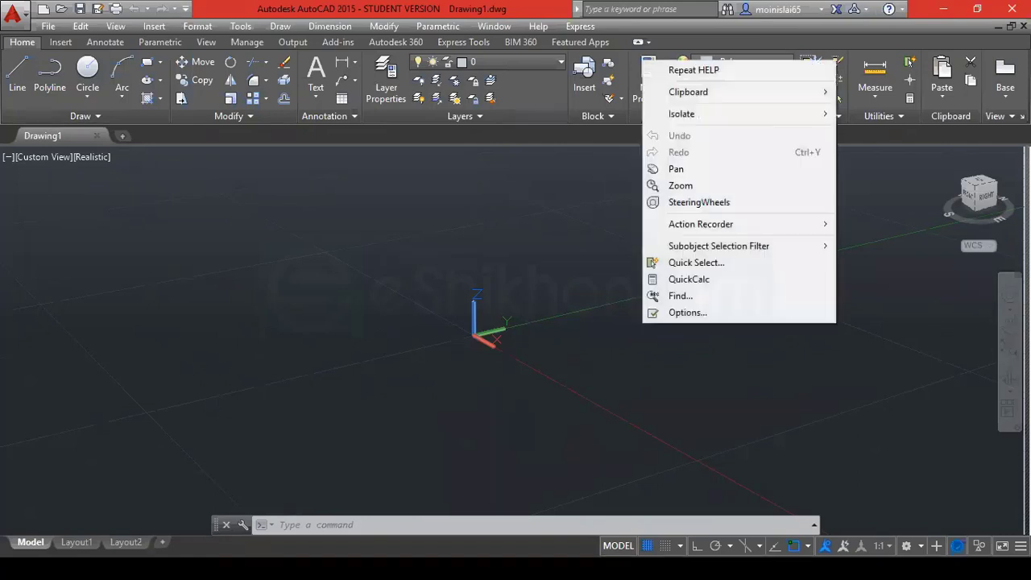
click(620, 302)
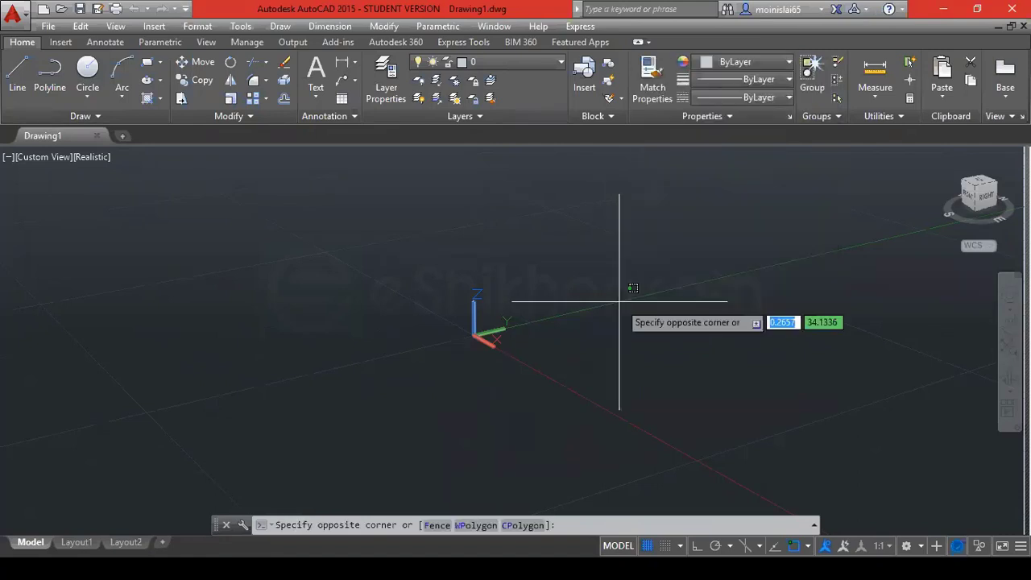
click(624, 387)
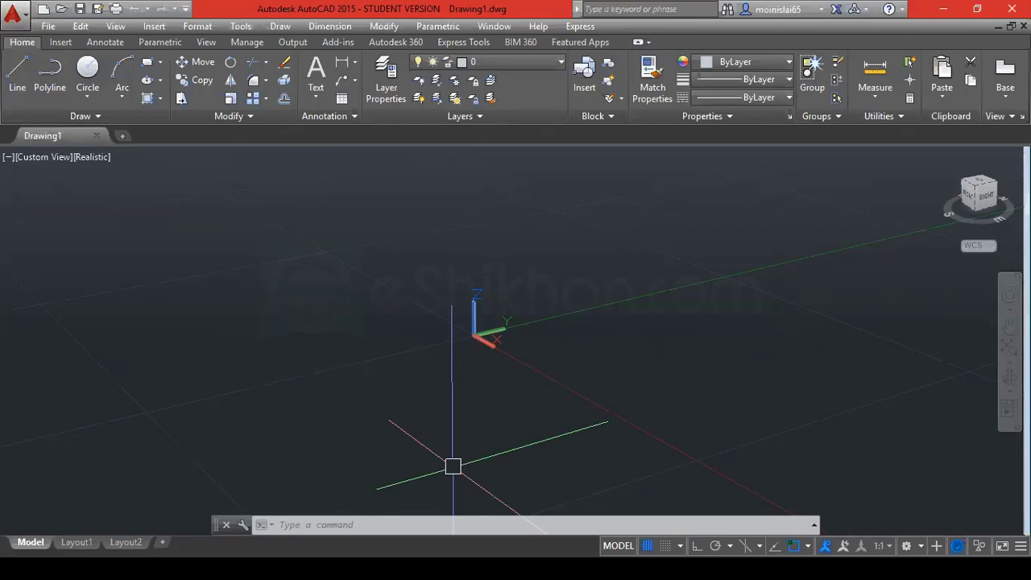
click(287, 237)
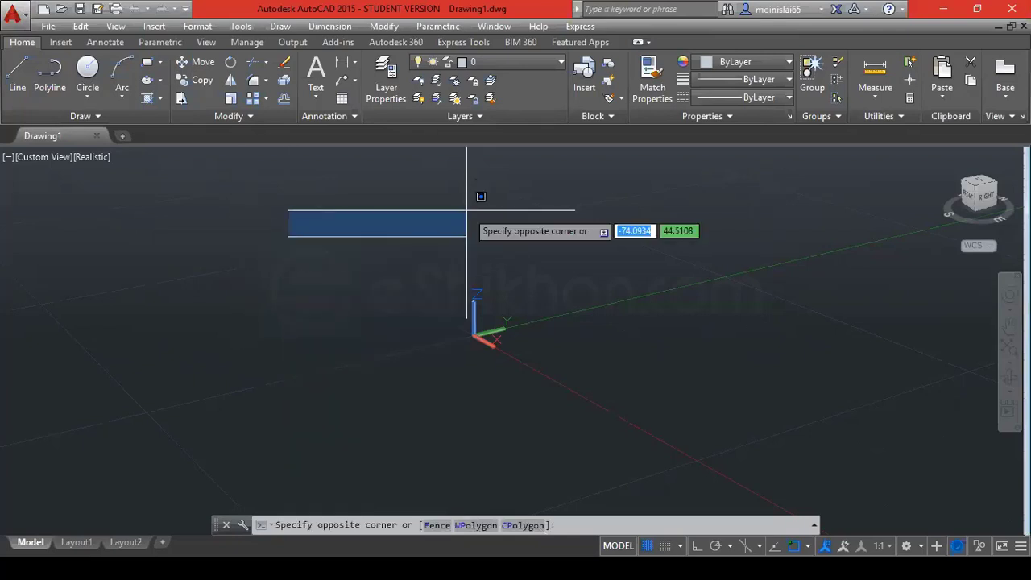
Create Drawing2 from the acad.dwt template through the application menu's New command
click(14, 15)
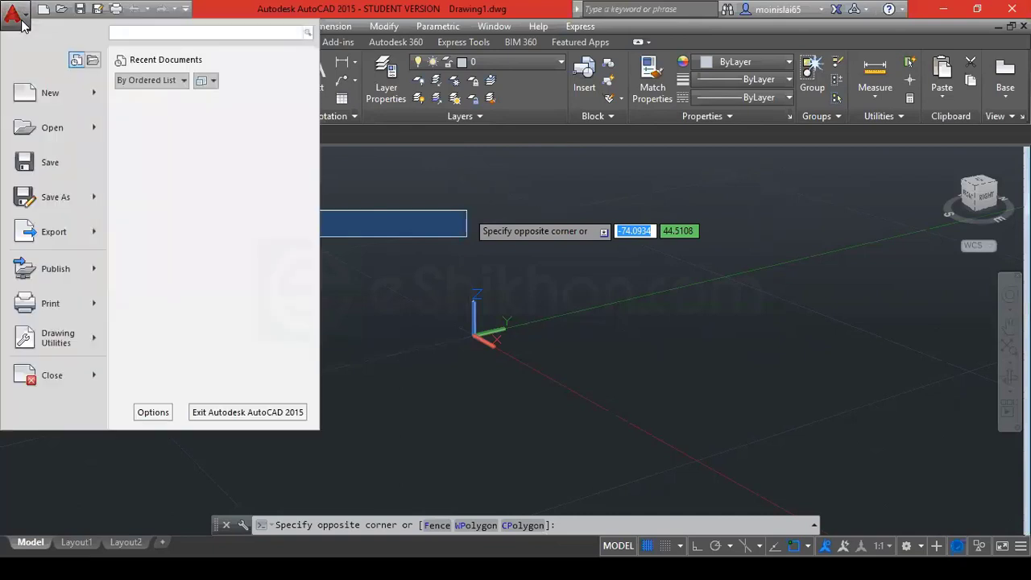
mouse_move(50, 93)
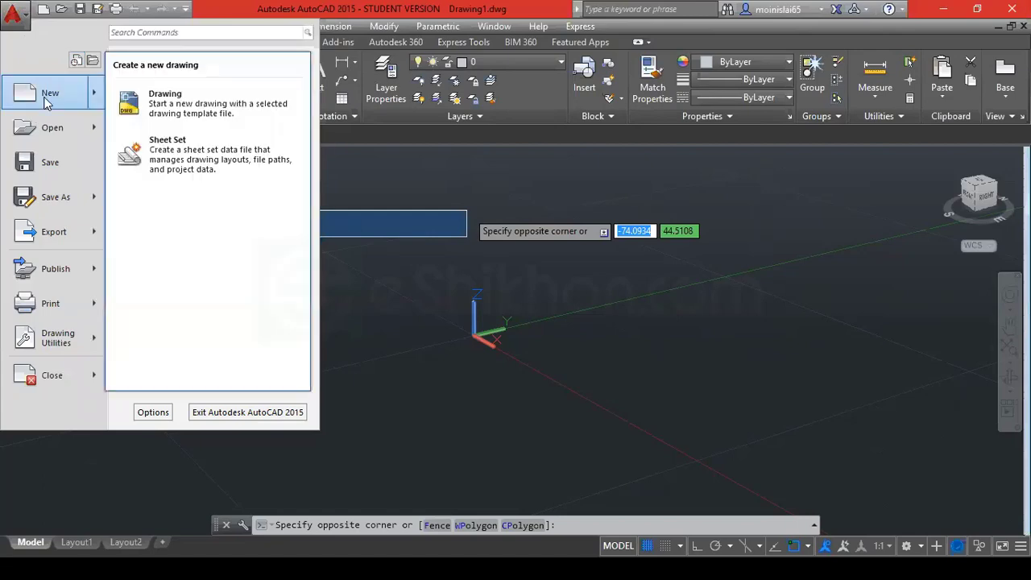
key(Escape)
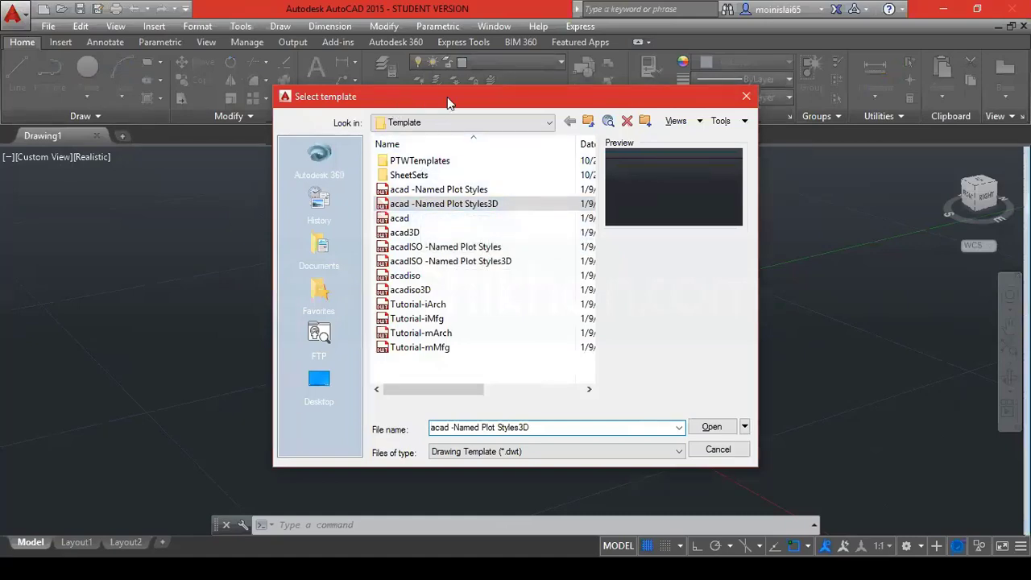
drag(447, 97, 339, 86)
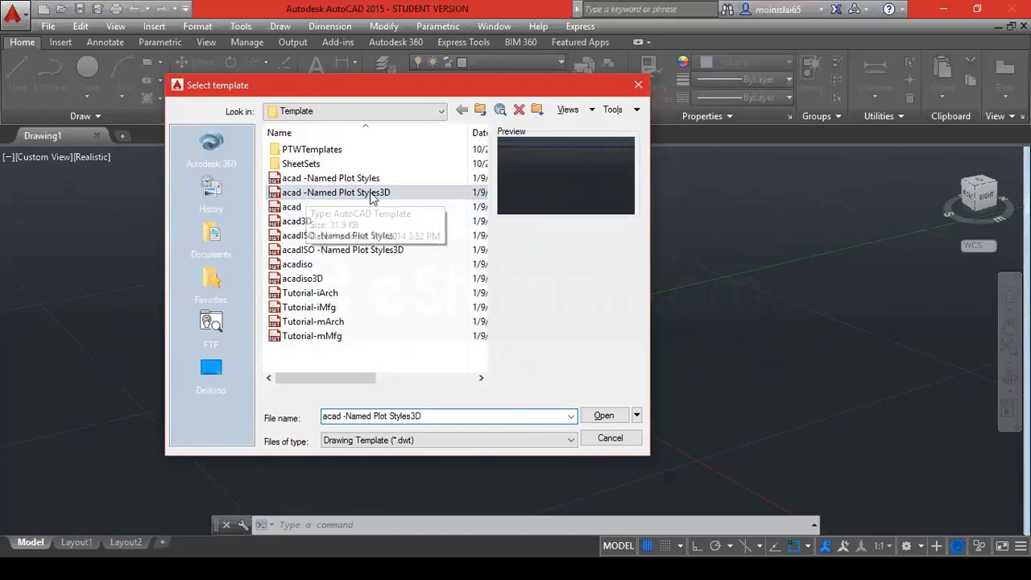
click(309, 210)
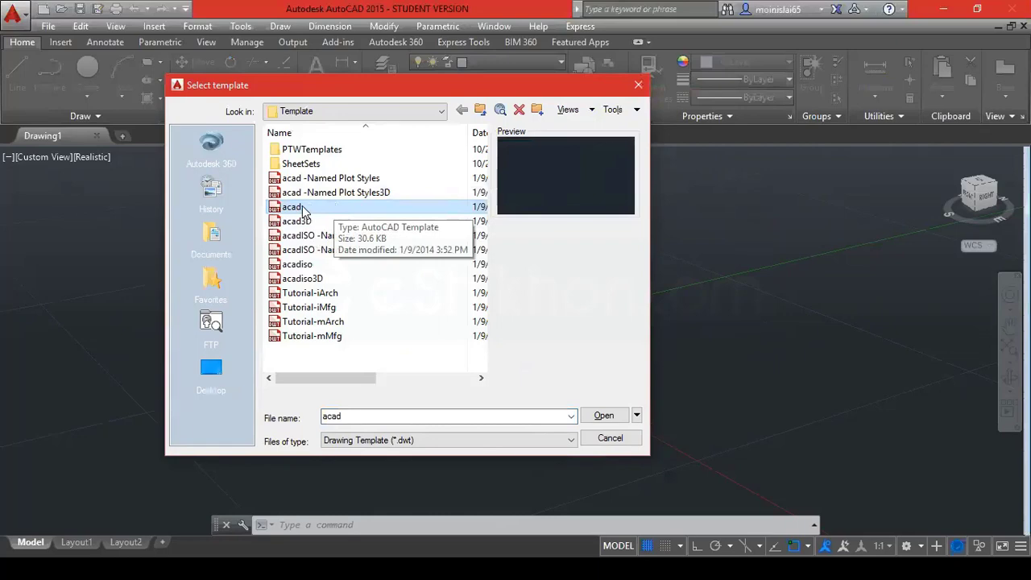
click(617, 418)
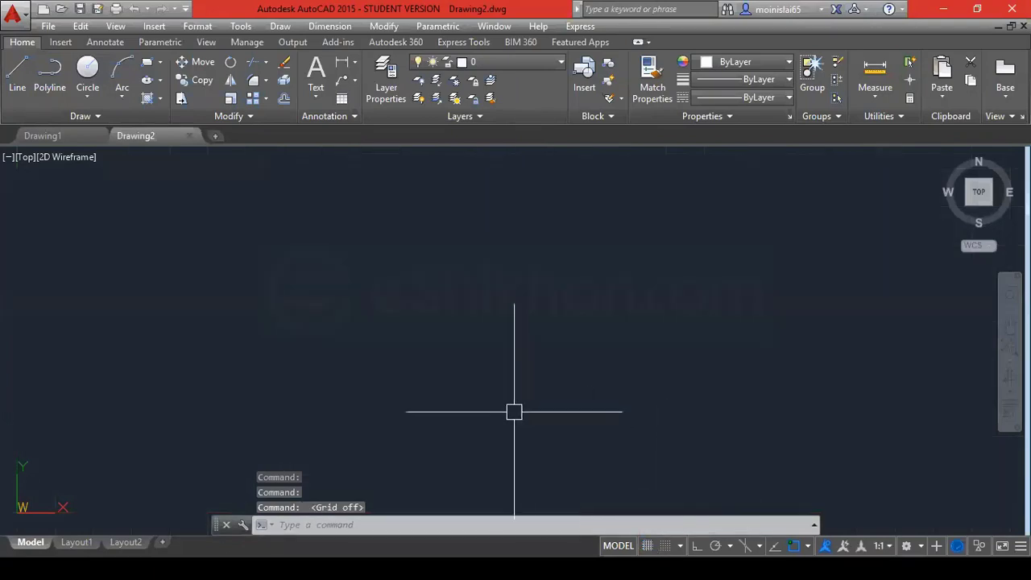
Drag an empty selection window across blank space in the scattered-circles drawing
click(221, 303)
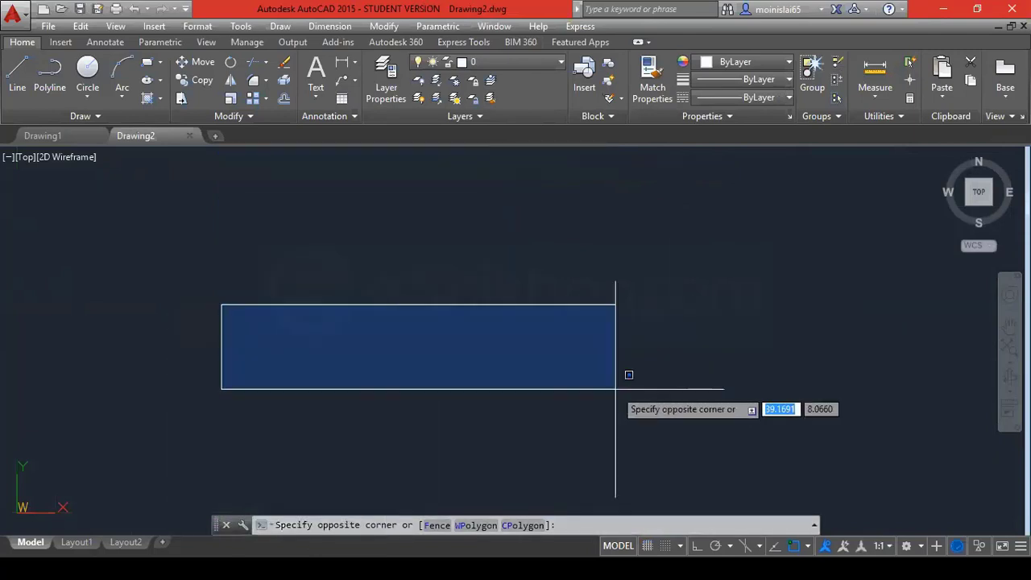
click(362, 166)
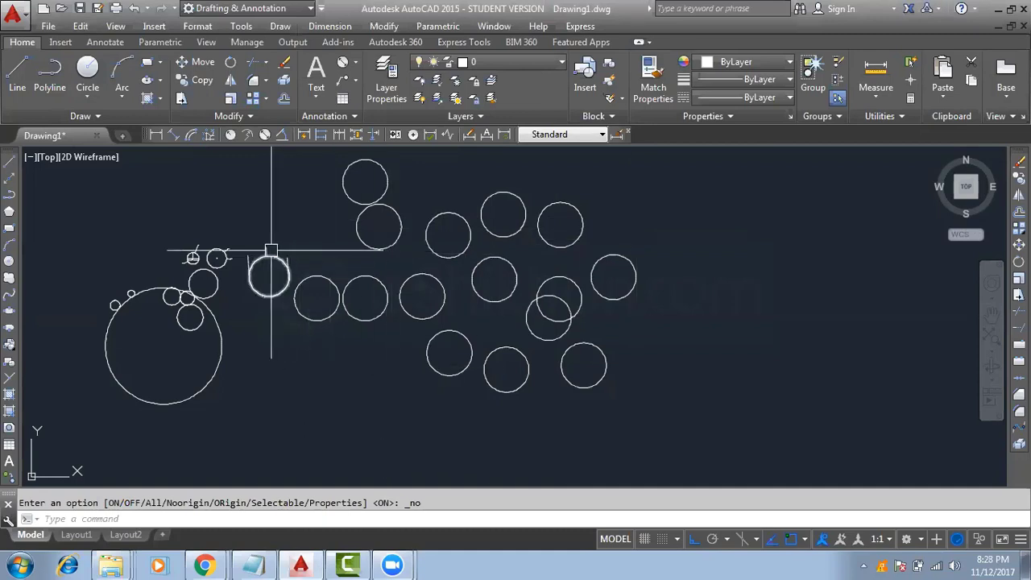
drag(306, 215, 116, 217)
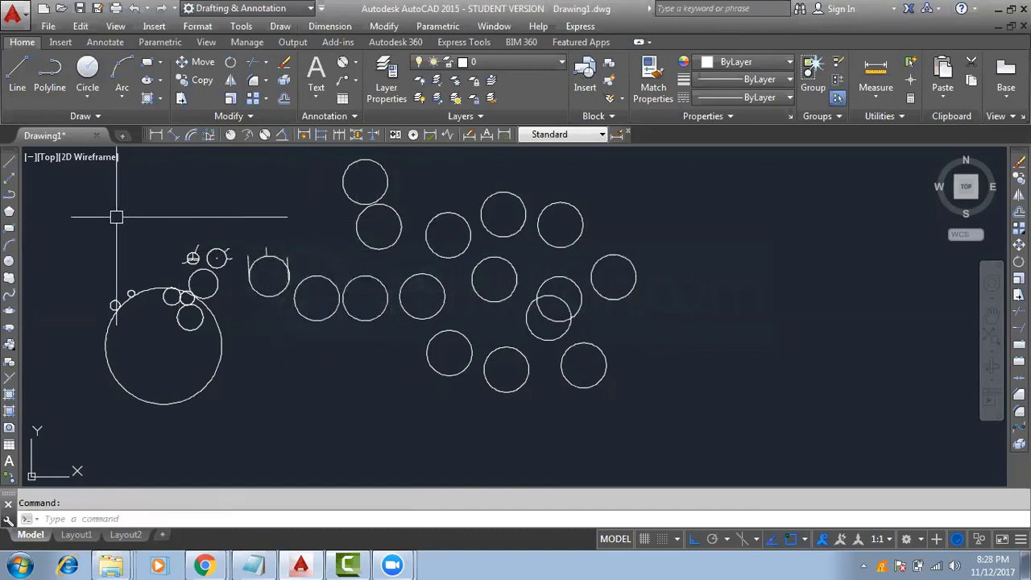
click(246, 200)
click(143, 219)
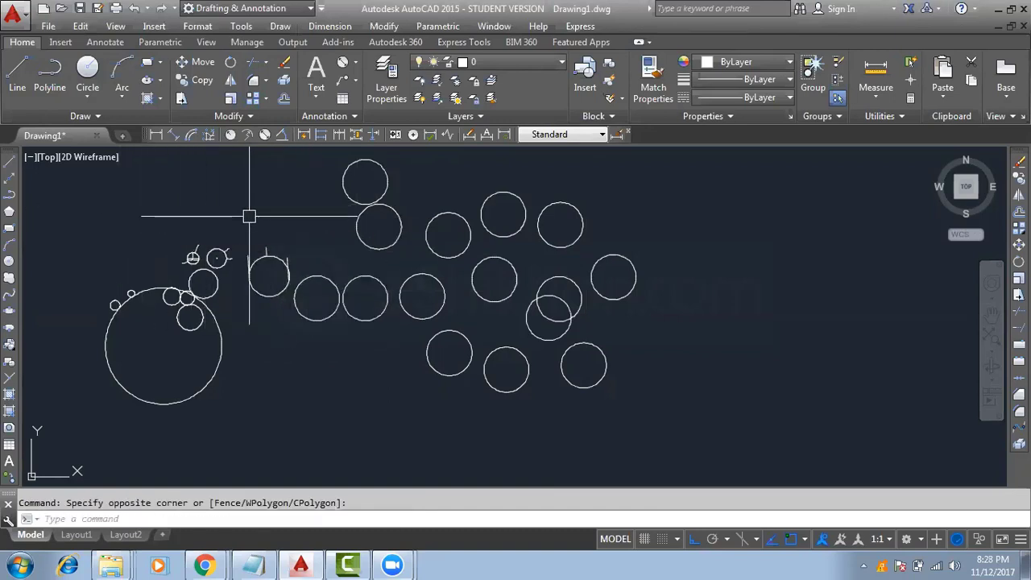